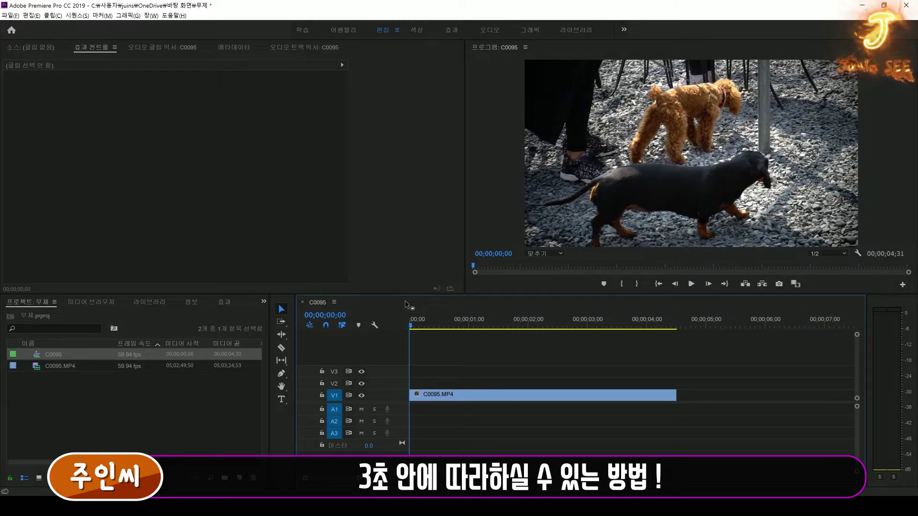
Insert a frame hold segment into the C0095.MP4 clip at 00;00;01;36.
click(464, 324)
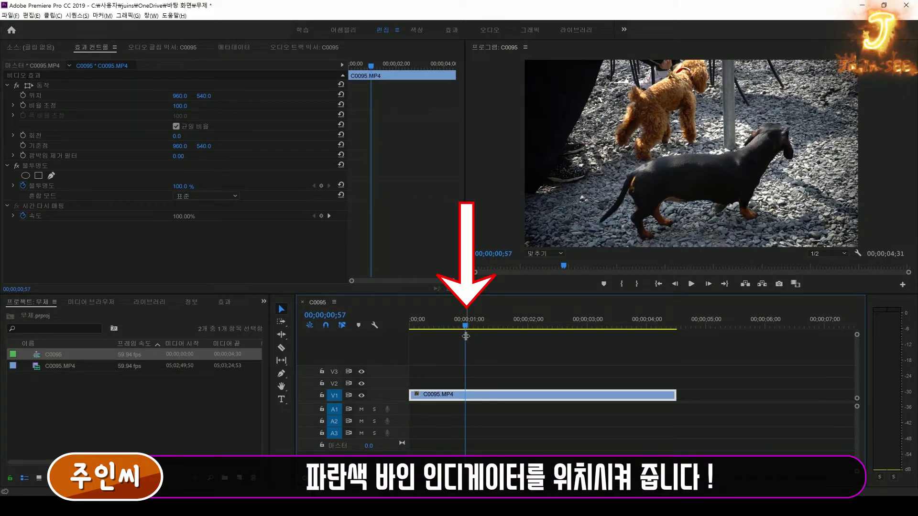
drag(466, 336, 507, 332)
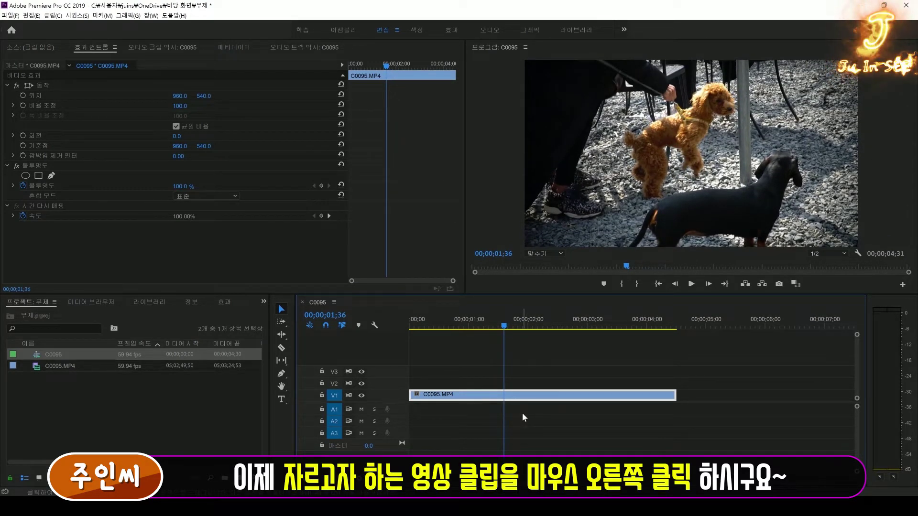
right_click(494, 398)
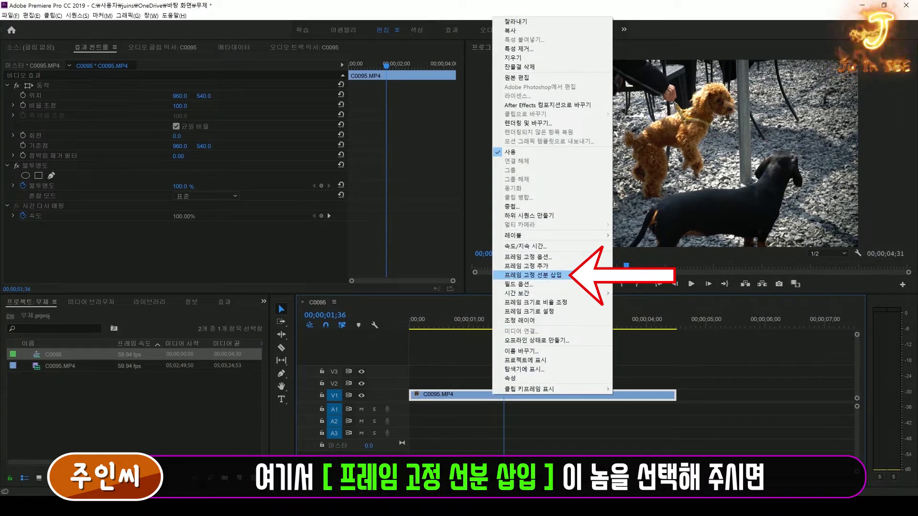
click(533, 275)
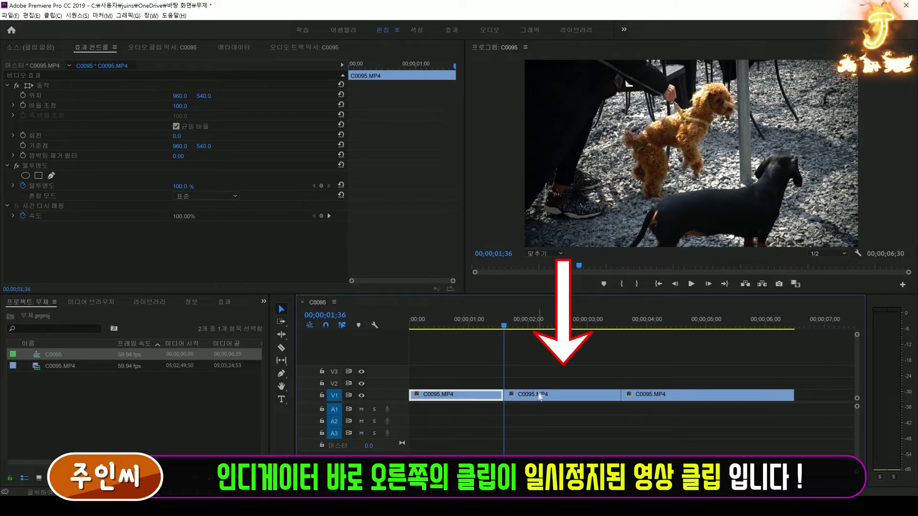
Check the frozen clip and the remaining clip after it, then play the sequence from the start.
click(564, 400)
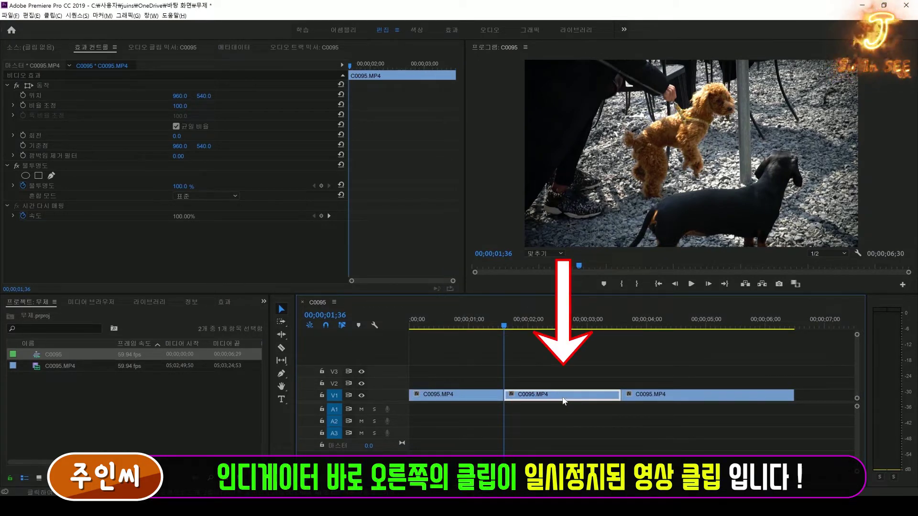
drag(549, 328, 516, 329)
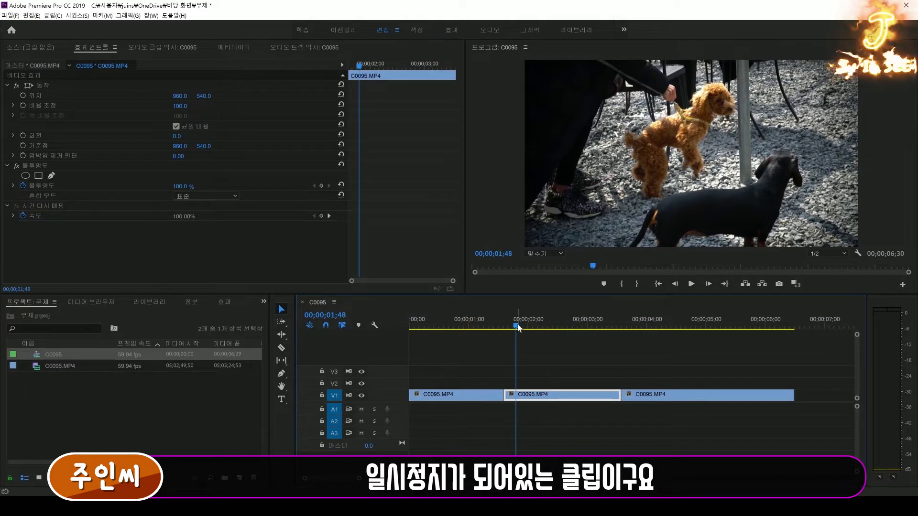
drag(620, 395, 566, 395)
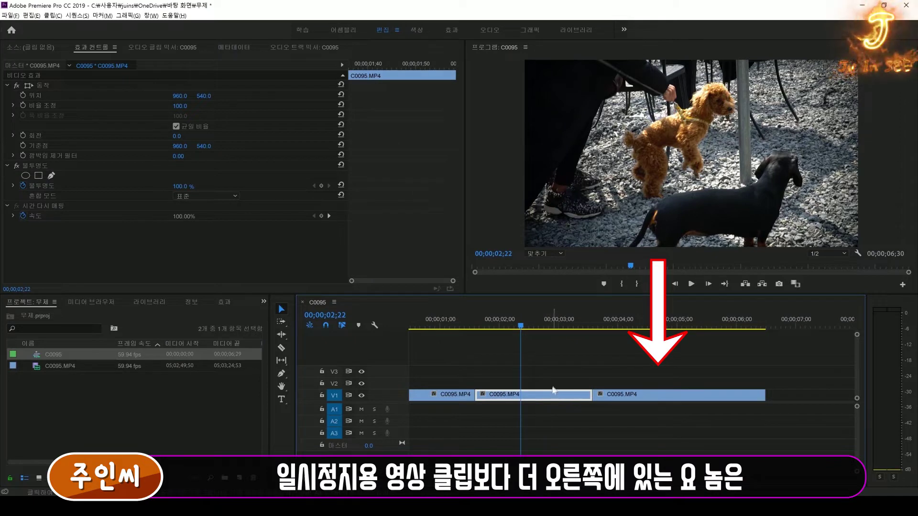
click(628, 401)
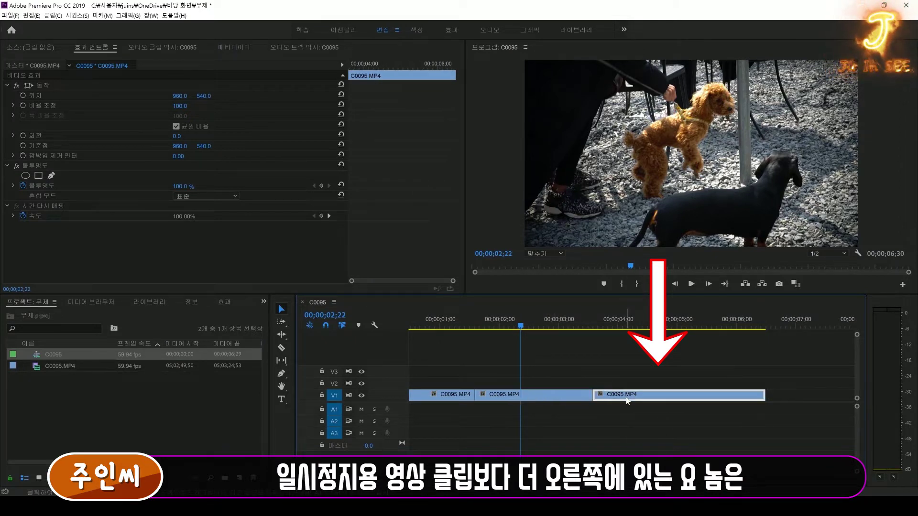
click(581, 324)
drag(582, 323, 372, 323)
key(space)
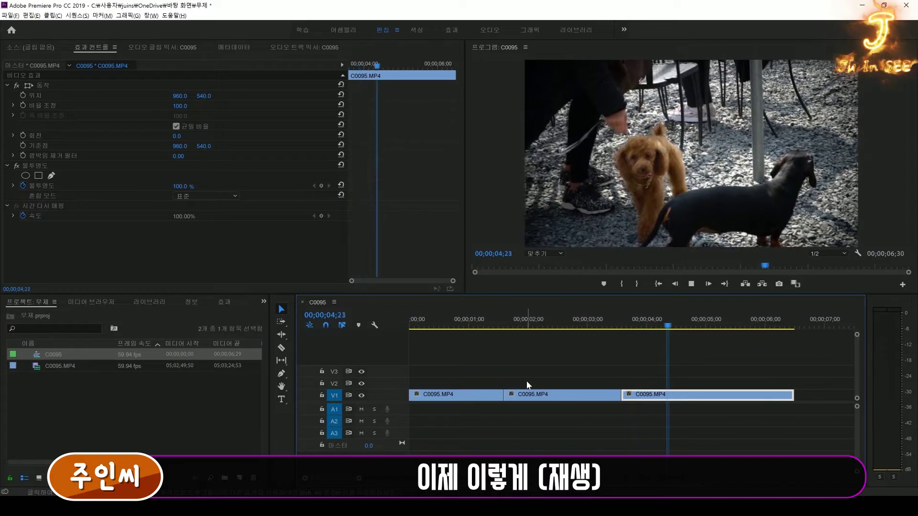
key(space)
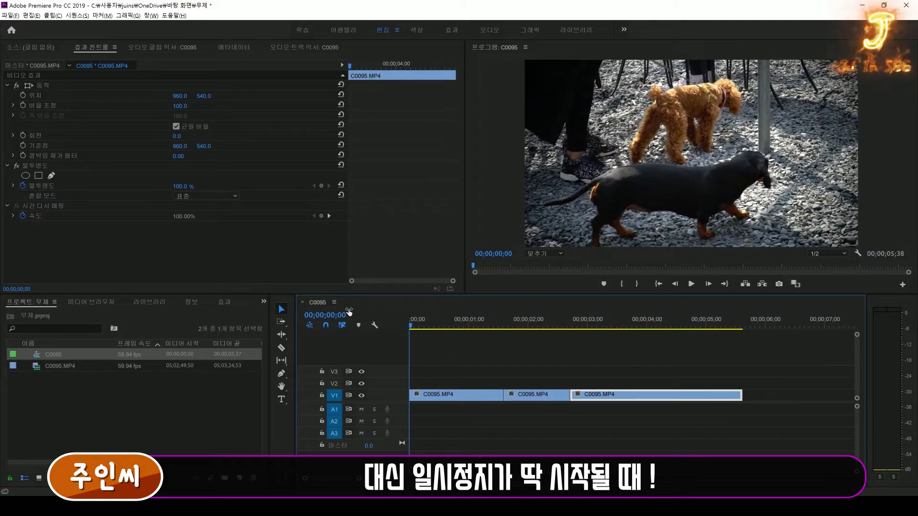
Add the text "?!?" over the brown dog where the freeze frame starts, at 00;00;01;36.
click(504, 327)
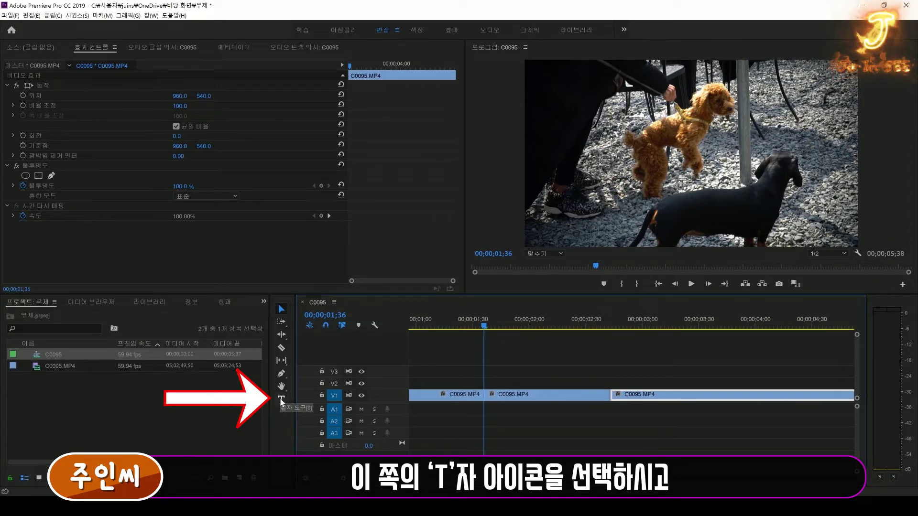
click(281, 400)
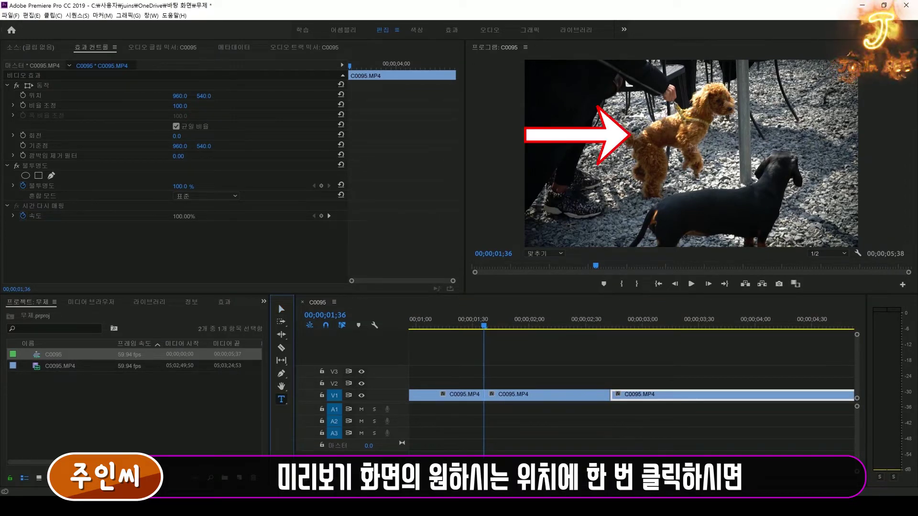
click(650, 139)
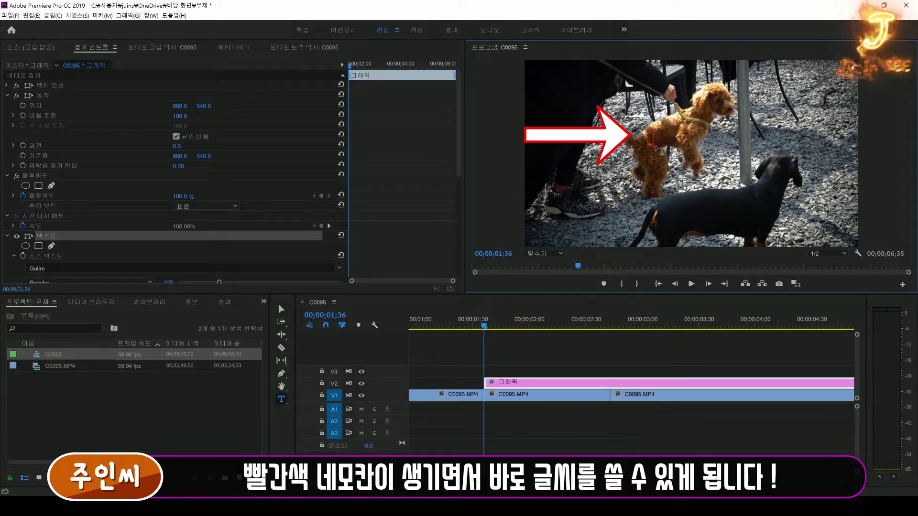
text(ghfgh)
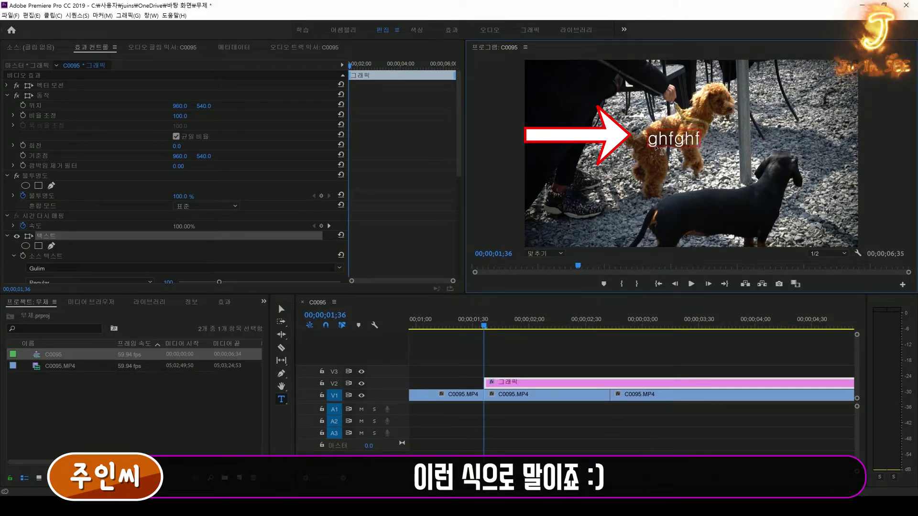
key(ctrl+a)
key(BackSpace)
text(?!)
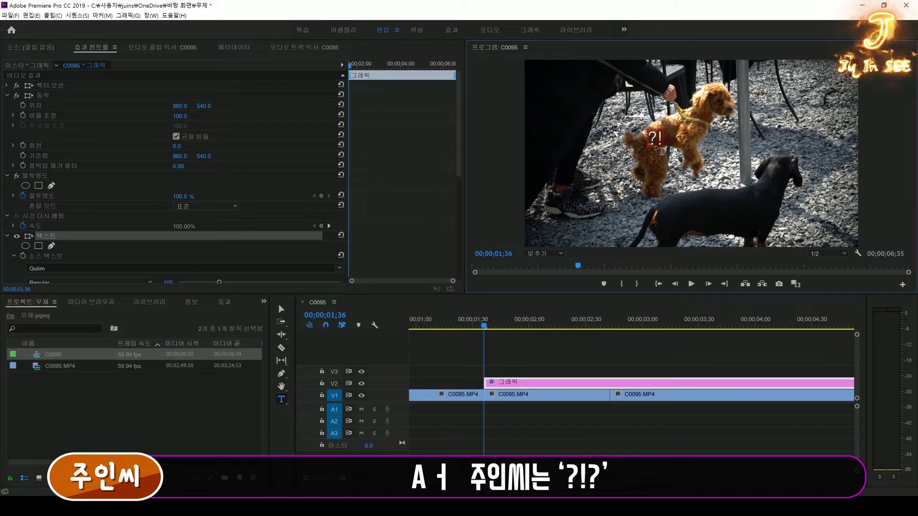
text(?)
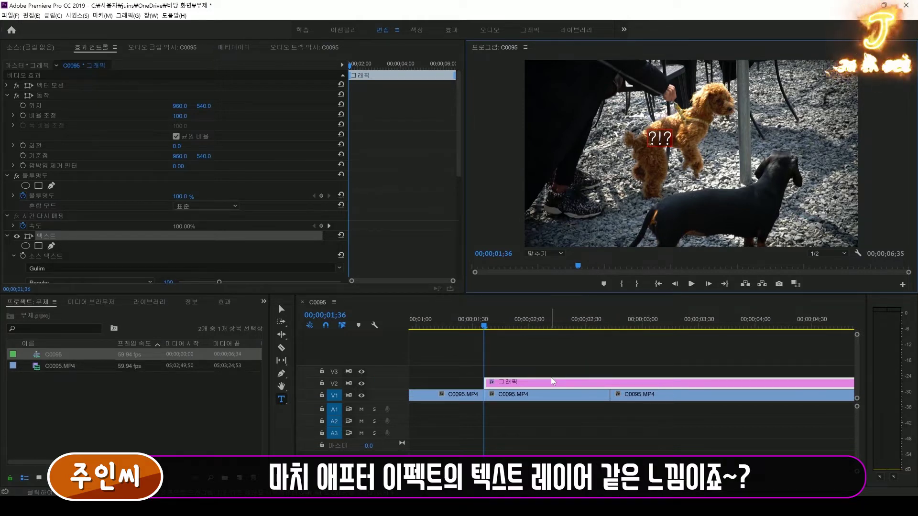
Set the "?!?" text's font to Swagger TTF and its size to 284.
click(490, 382)
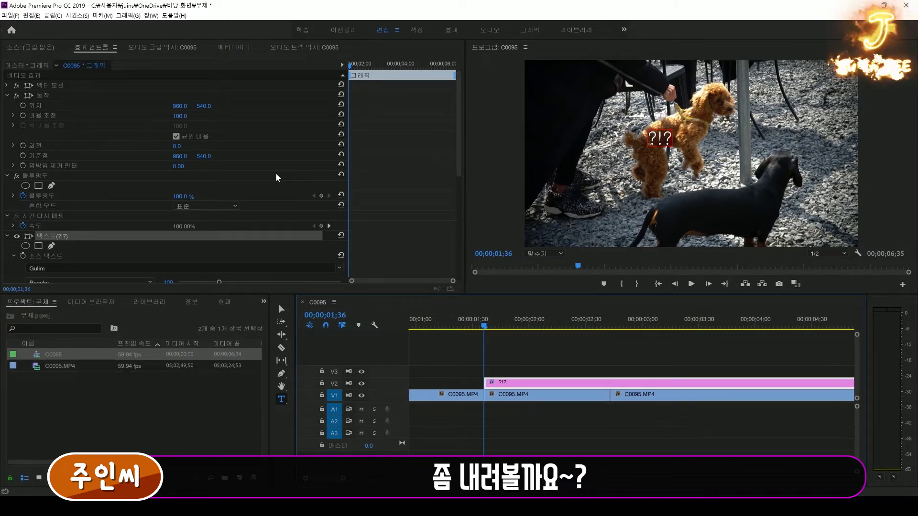
scroll(130, 148, down, 3)
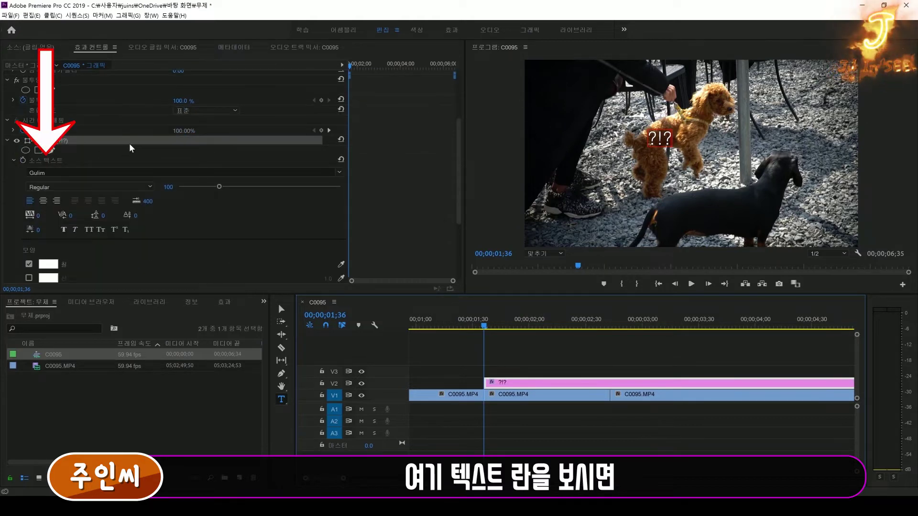
scroll(130, 148, down, 2)
click(86, 105)
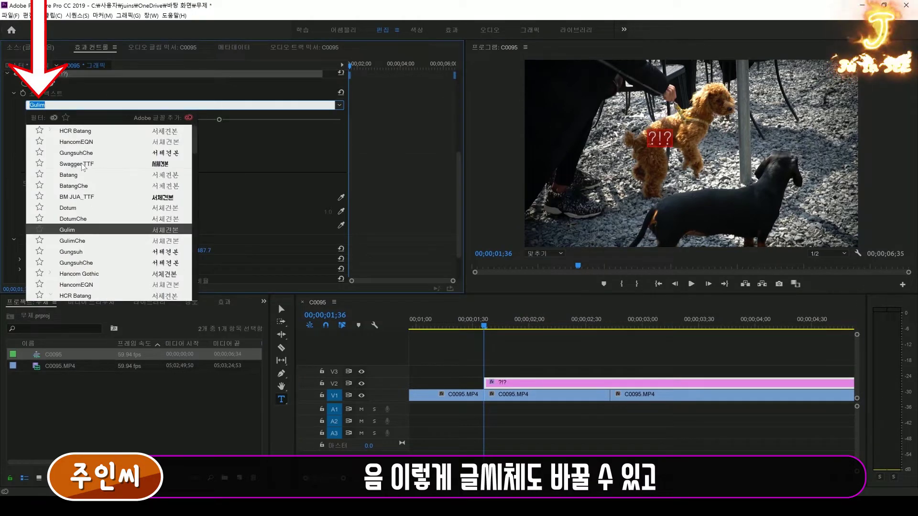
click(83, 165)
drag(220, 119, 295, 119)
Give the "?!?" text a red stroke with a width of 20.
click(48, 197)
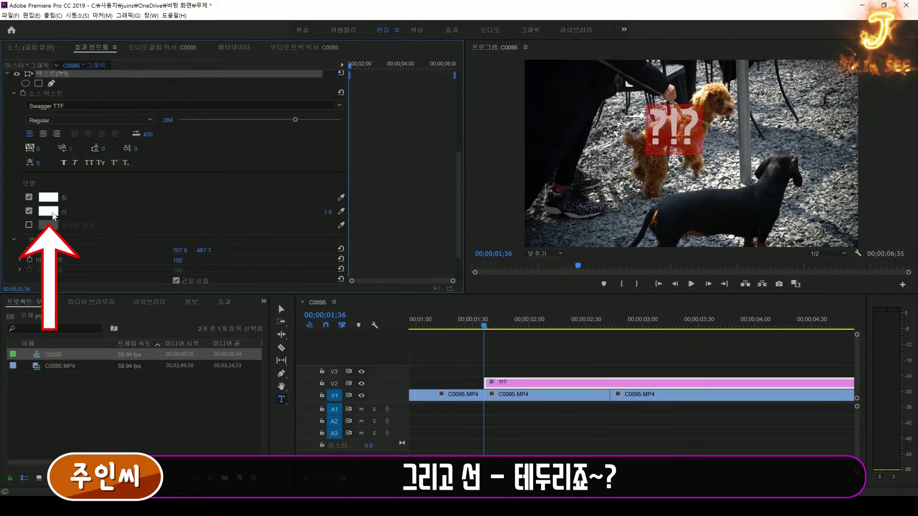
click(53, 214)
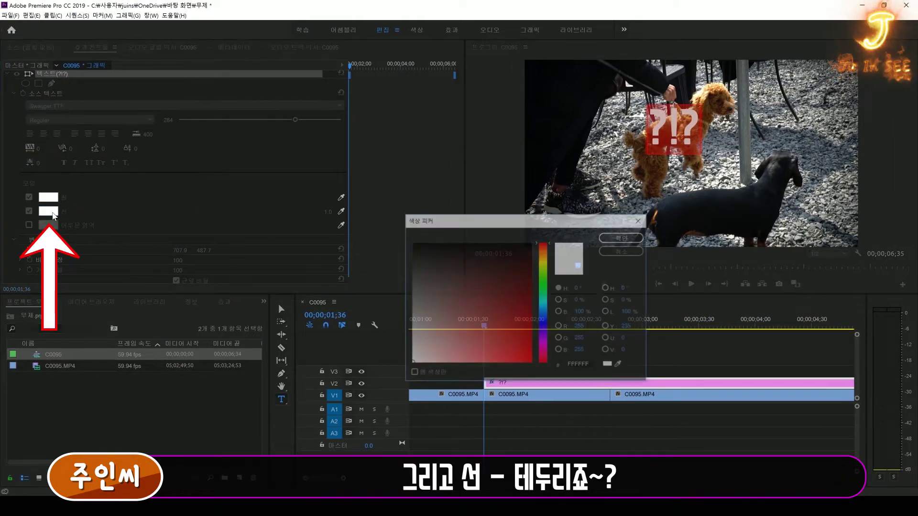
drag(501, 272, 674, 441)
click(623, 240)
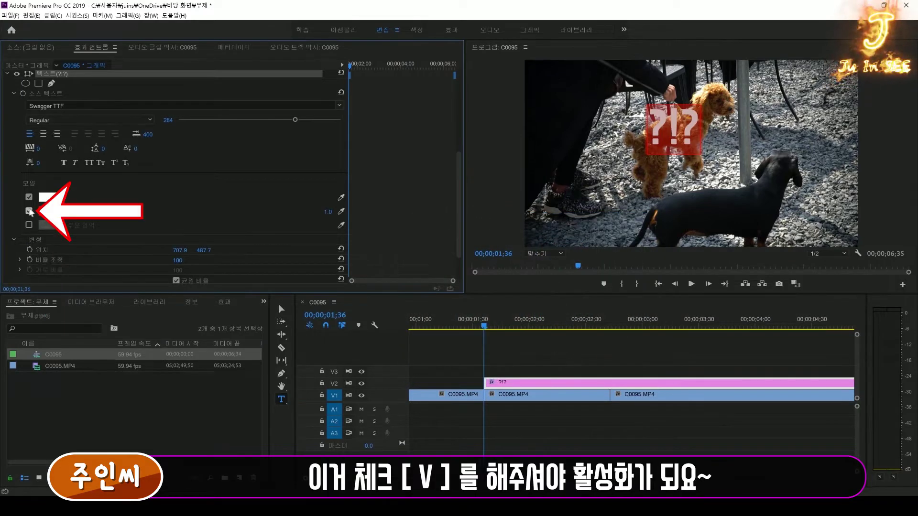
click(29, 211)
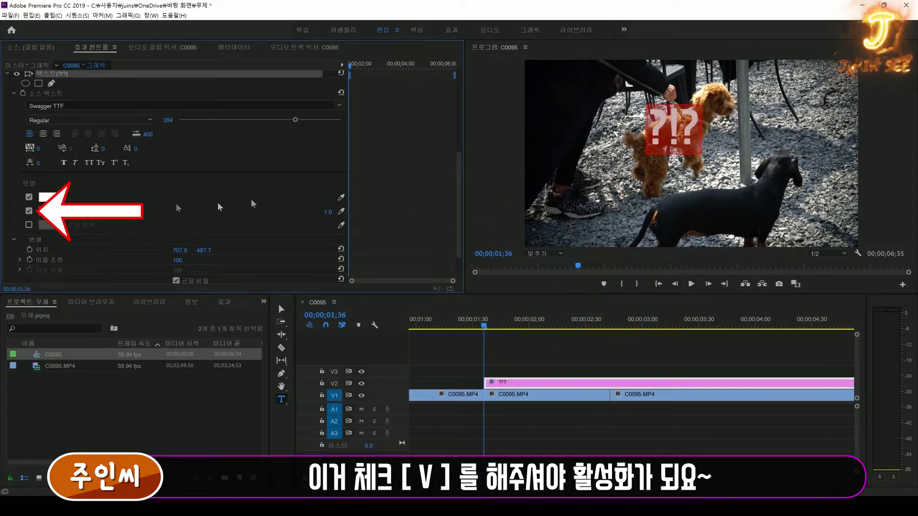
drag(321, 211, 330, 211)
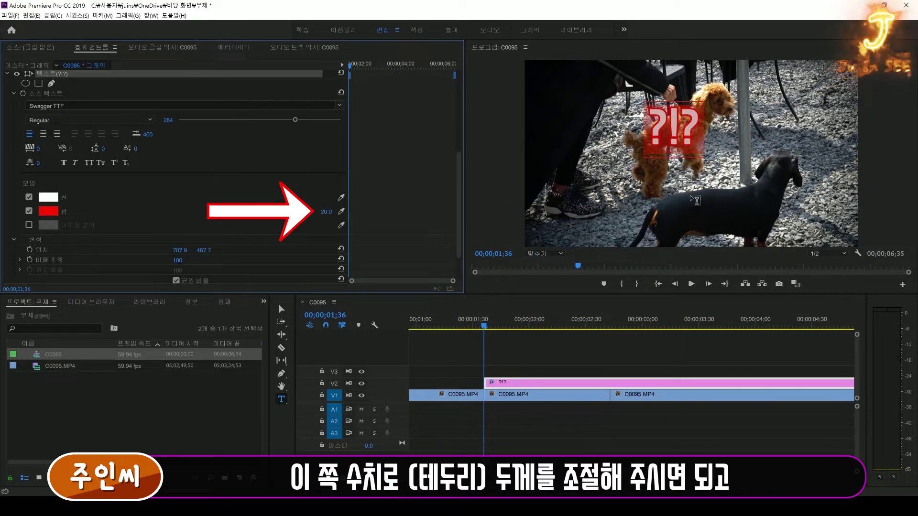
Rotate the "?!?" text 13° and place it beside the brown dog's head, at about 1276.6, 345.9.
scroll(216, 208, up, 1)
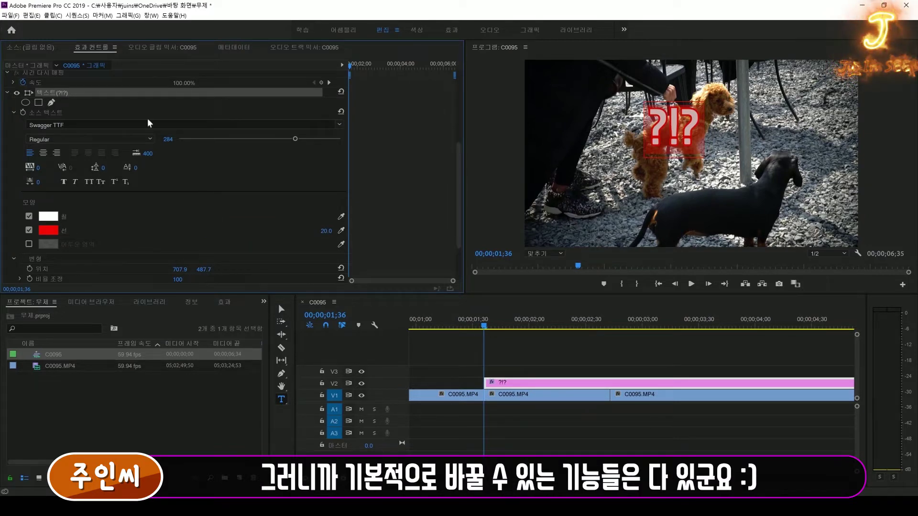
scroll(209, 190, down, 3)
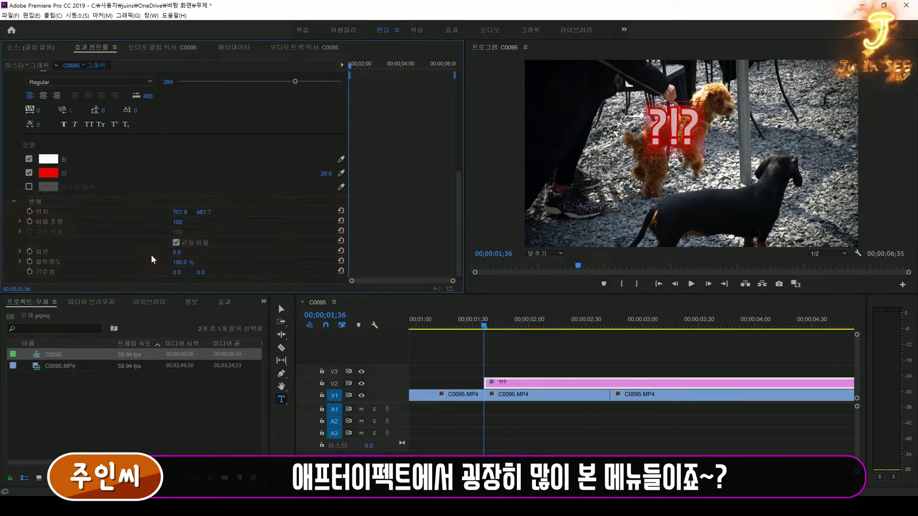
drag(176, 253, 183, 253)
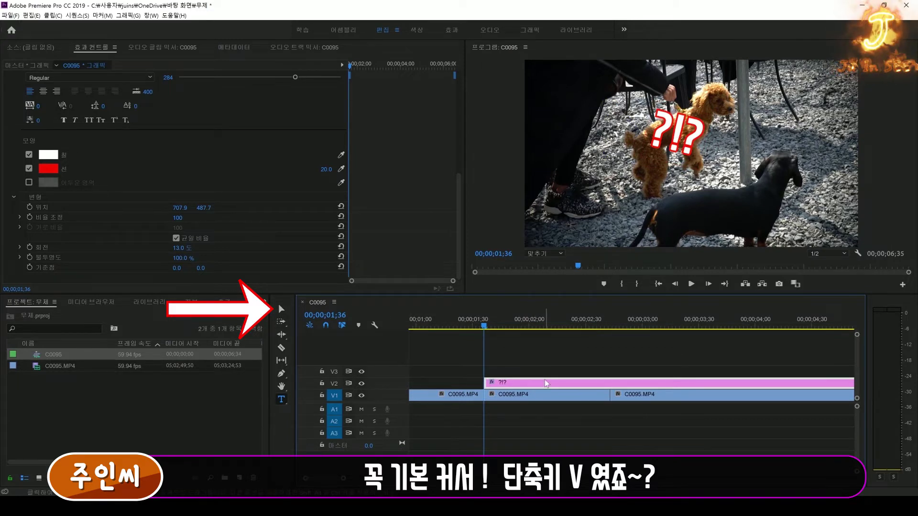
key(v)
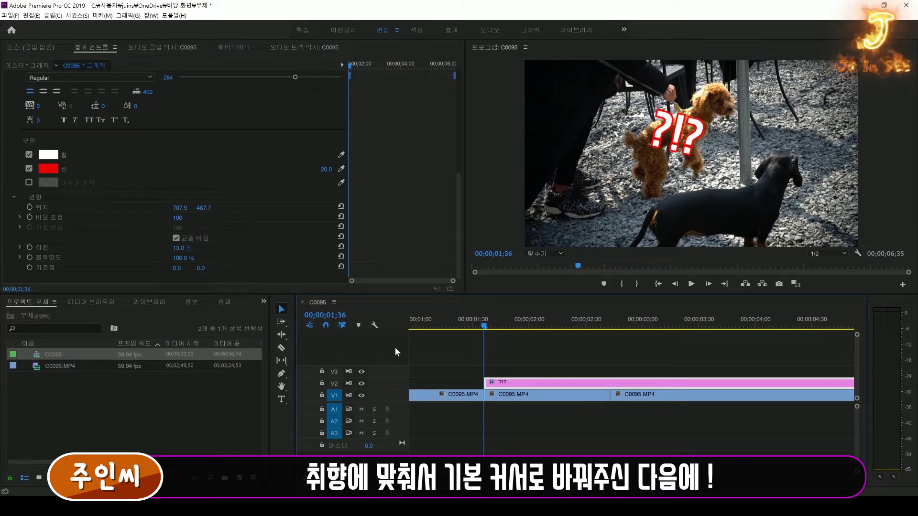
drag(727, 141, 784, 115)
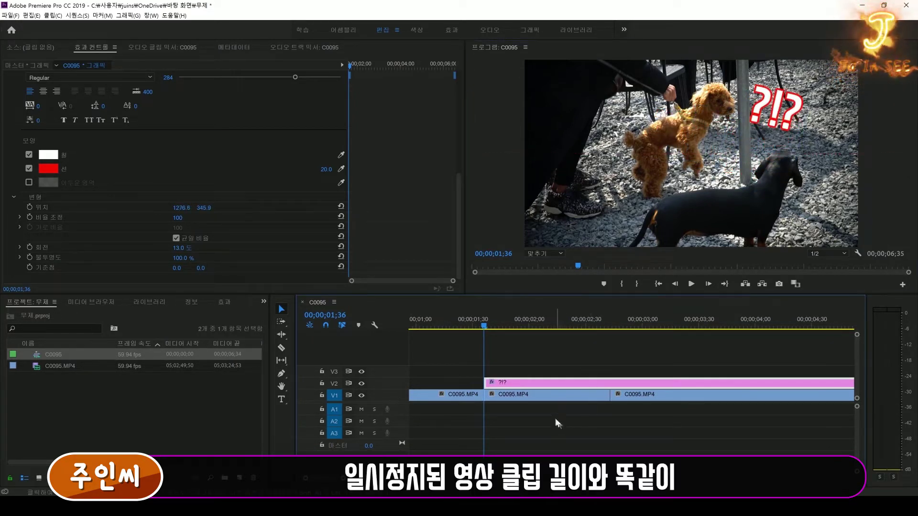
Cut the text clip at the end of the freeze-frame clip and delete the excess so both have the same length.
click(522, 396)
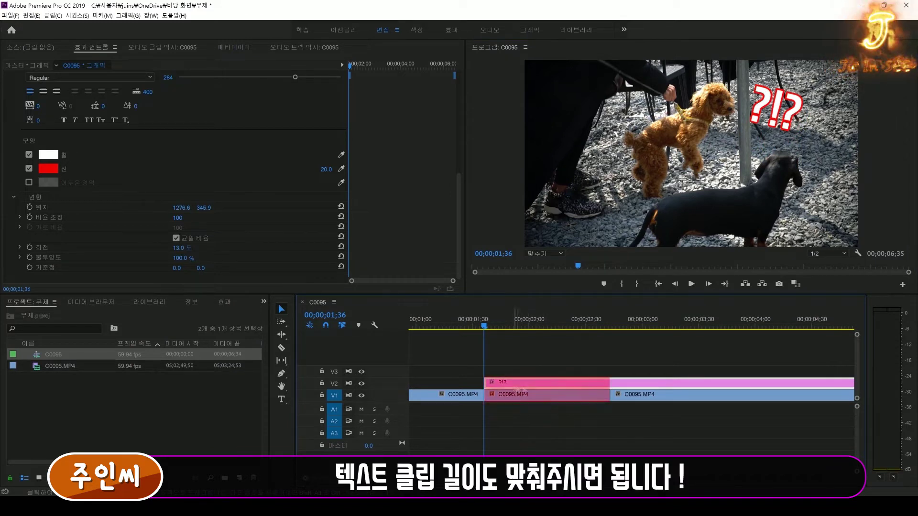
key(c)
click(611, 386)
key(v)
click(626, 382)
key(Delete)
click(538, 382)
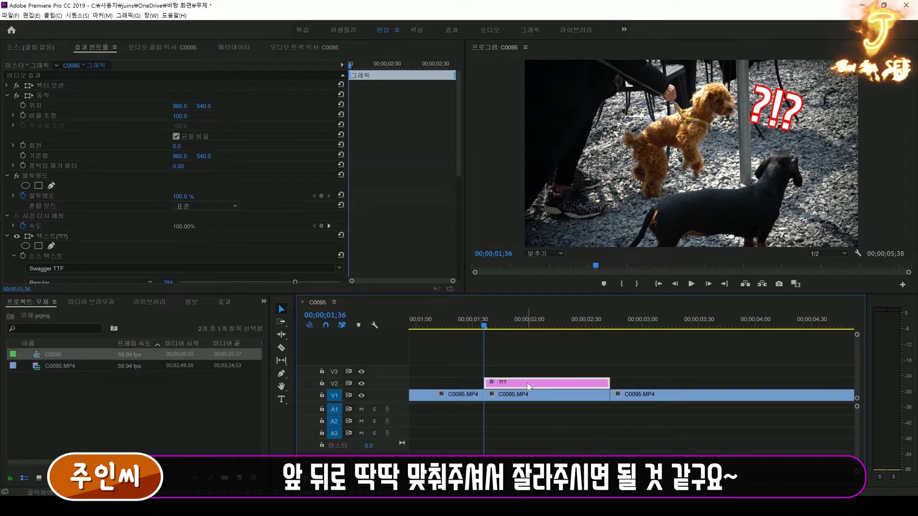
Shift the last video clip on V1 to about 00;00;06;30, leaving a gap after the freeze-frame clip.
click(454, 317)
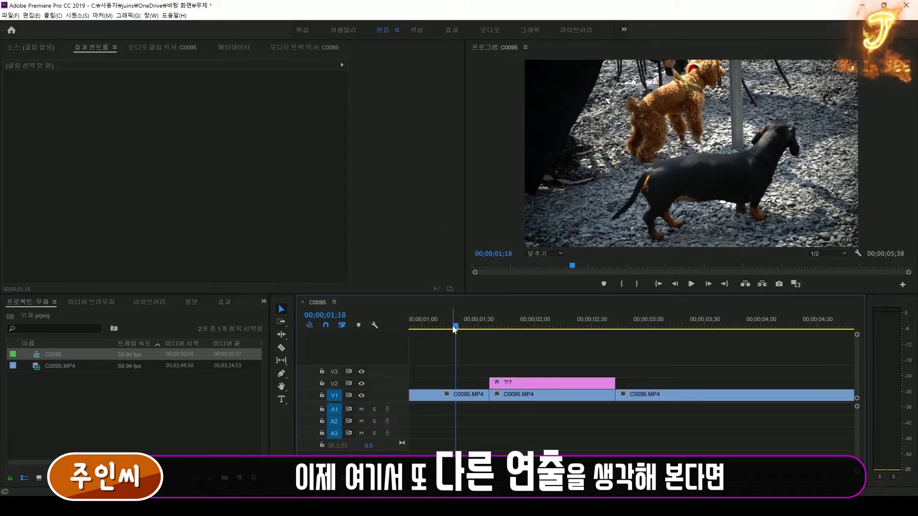
drag(455, 329, 667, 335)
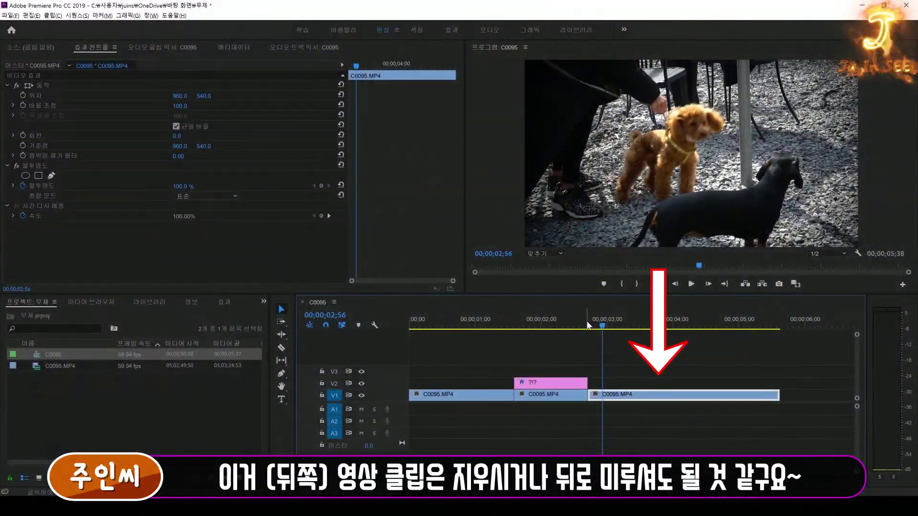
click(613, 324)
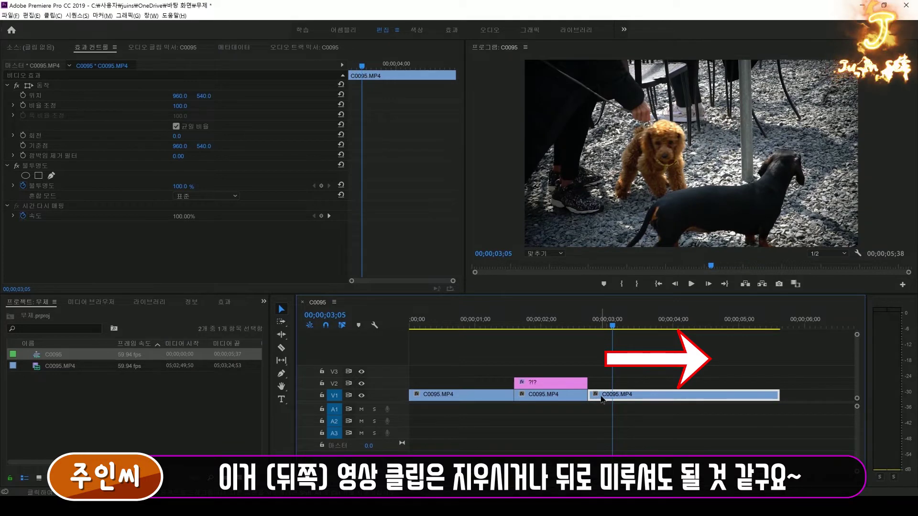
drag(602, 400, 851, 395)
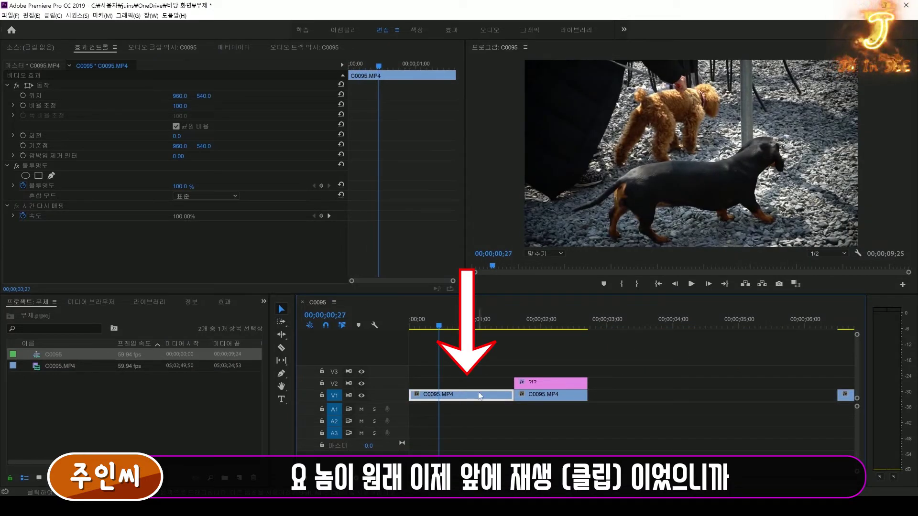
Copy the first video clip on V1 and paste it directly after the freeze-frame clip, at 00;00;02;43.
drag(446, 325, 480, 334)
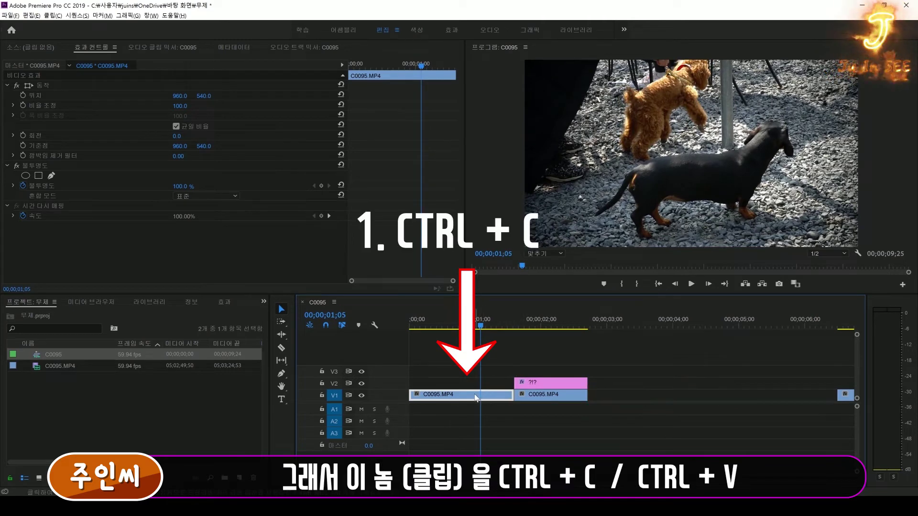
key(ctrl+c)
click(587, 319)
key(ctrl+v)
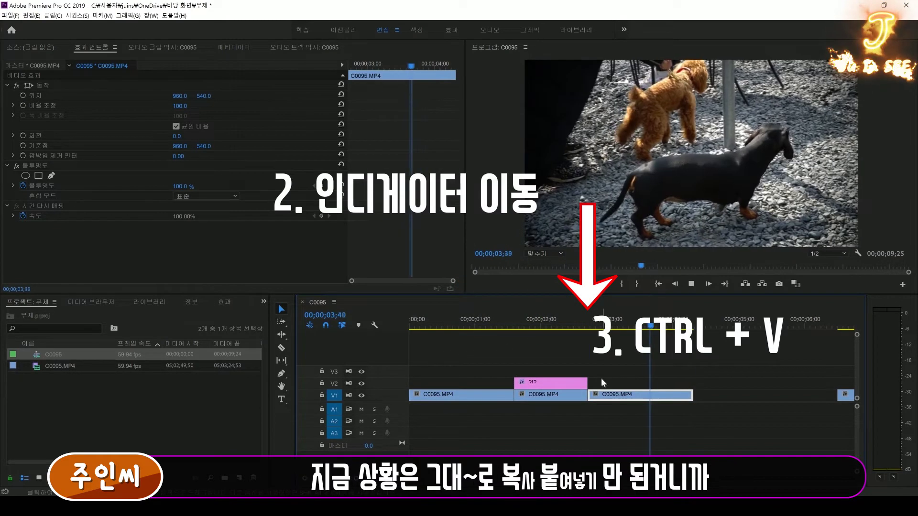
click(621, 319)
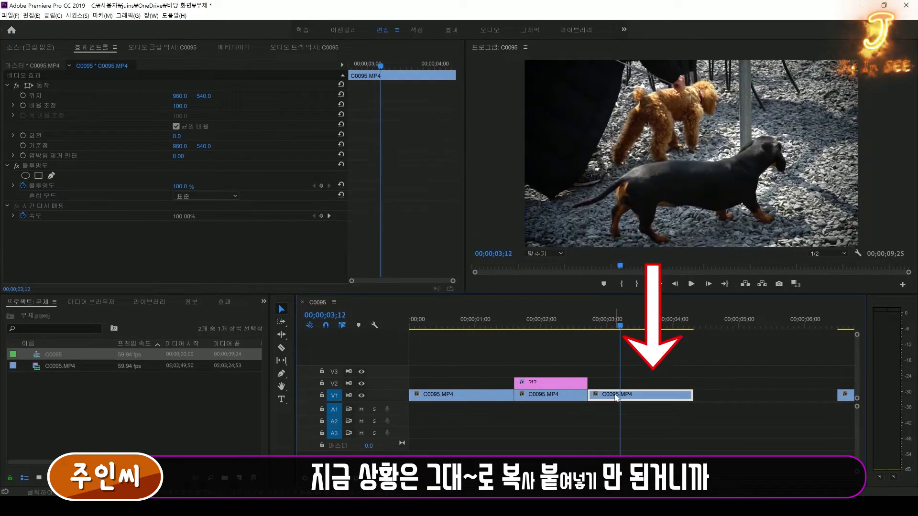
Set the pasted clip's speed to -200% and play back the sequence from the freeze frame.
right_click(651, 397)
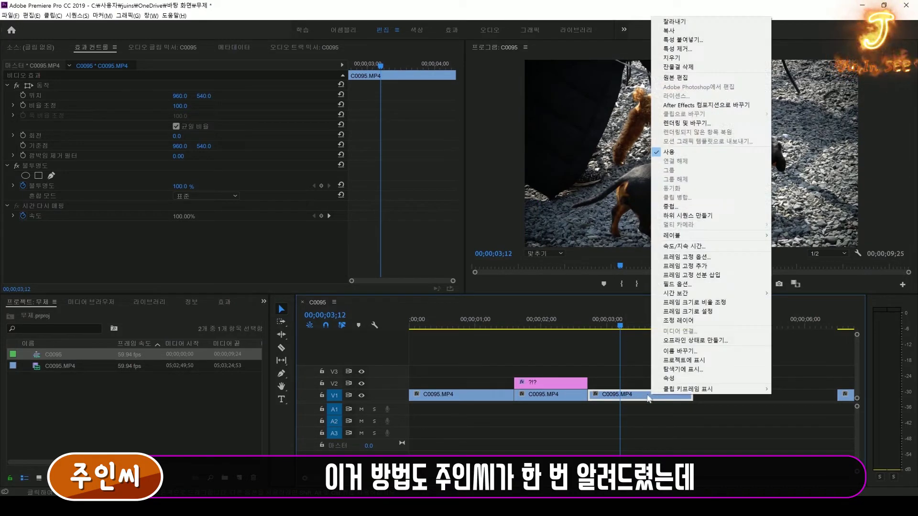
click(710, 248)
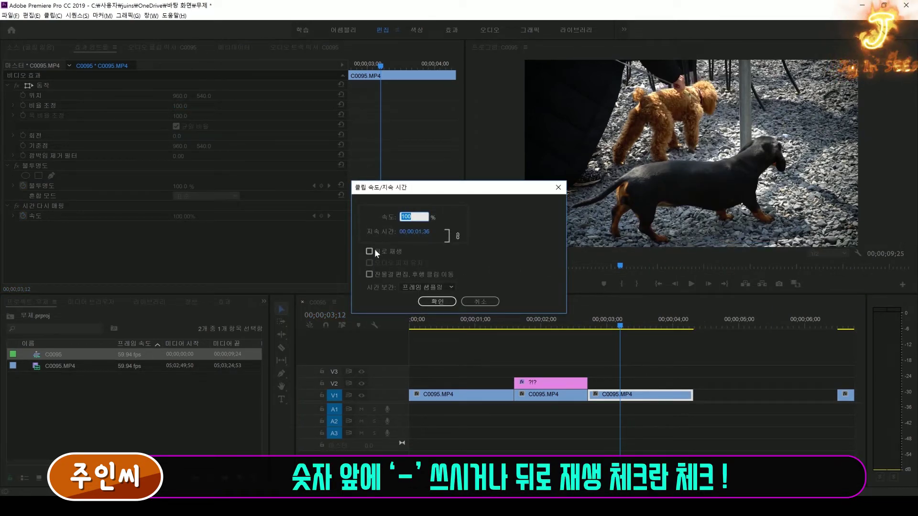
text(-)
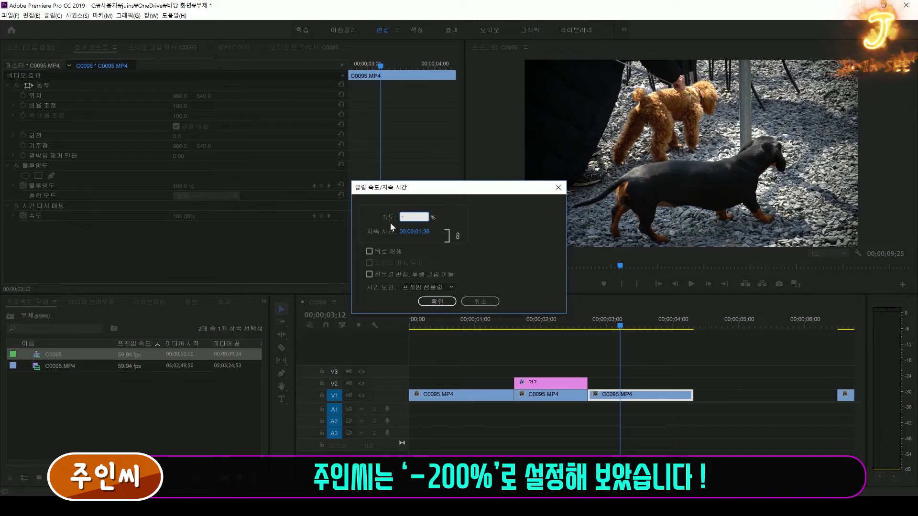
text(200)
key(Return)
click(548, 328)
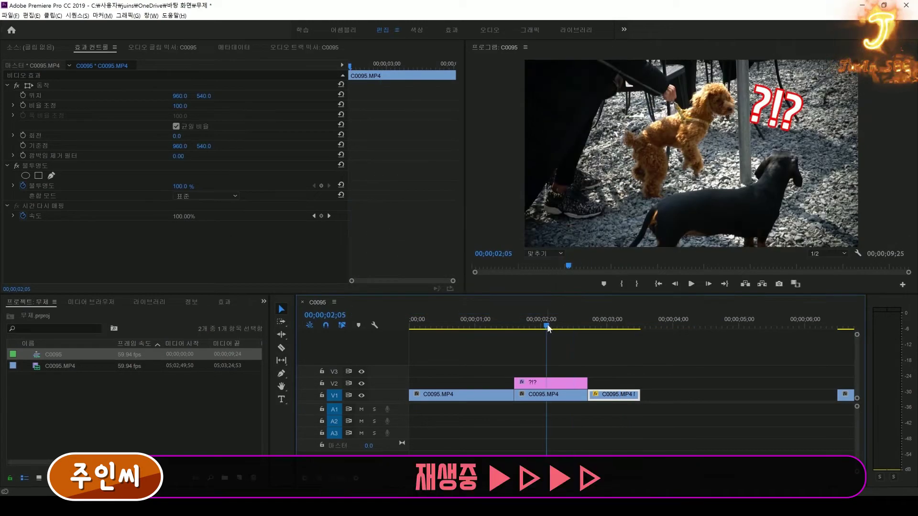
key(space)
click(590, 327)
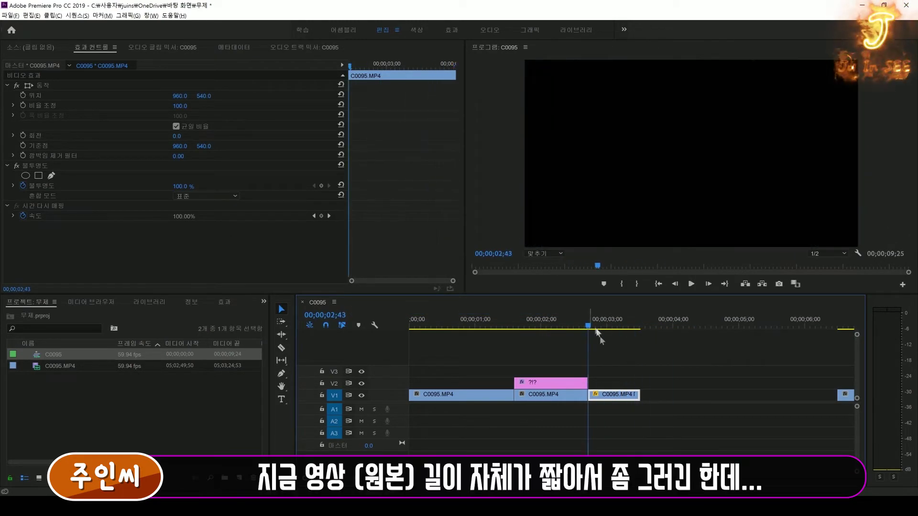
Extend the end of the reversed clip to about 4.4 s on the timeline and play the sequence.
drag(640, 395, 698, 397)
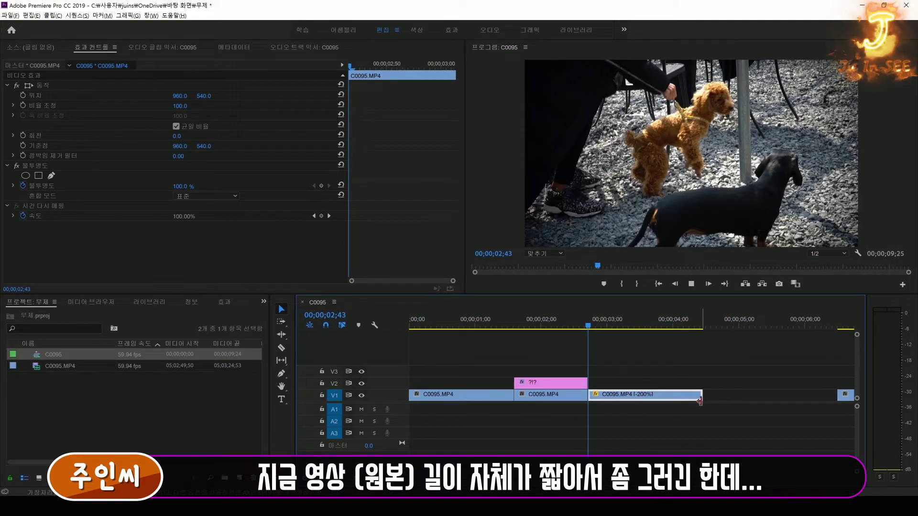
click(480, 326)
key(space)
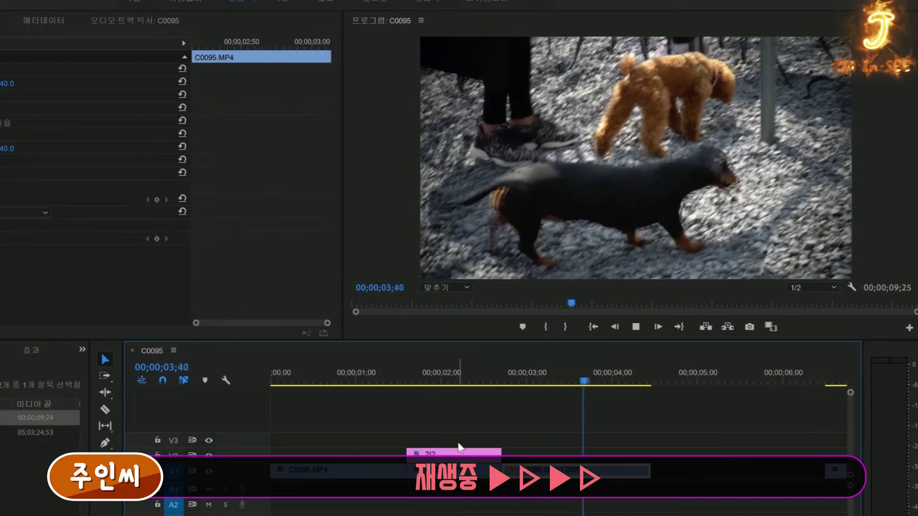
click(520, 382)
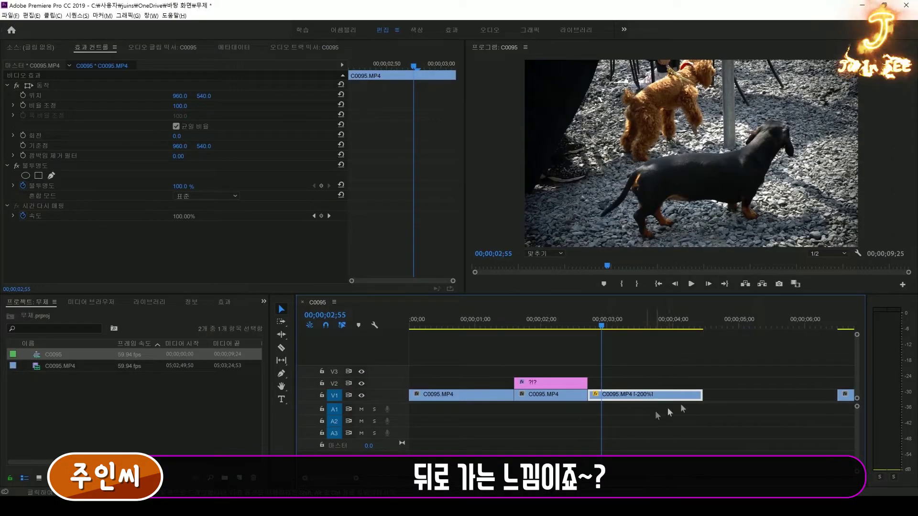
Set the reversed clip's speed to 400% with reverse playback kept on, and preview the sequence.
key(ctrl+r)
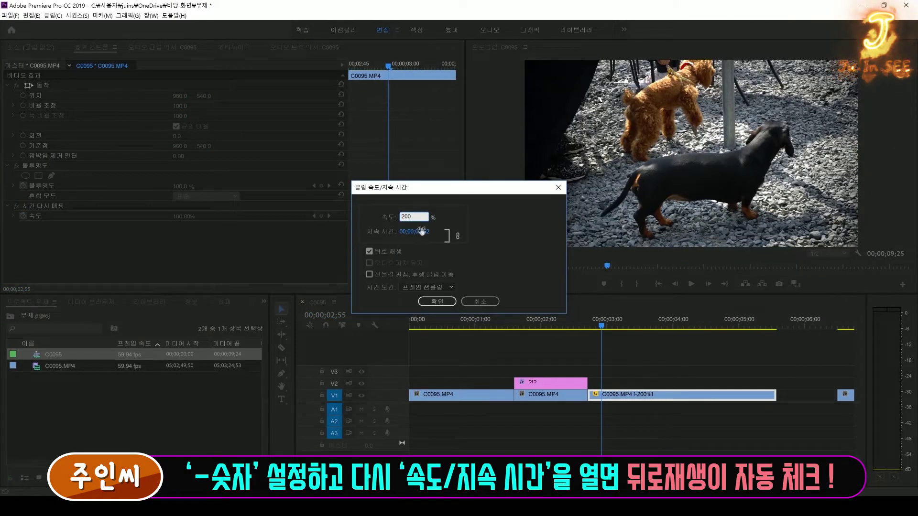
text(400)
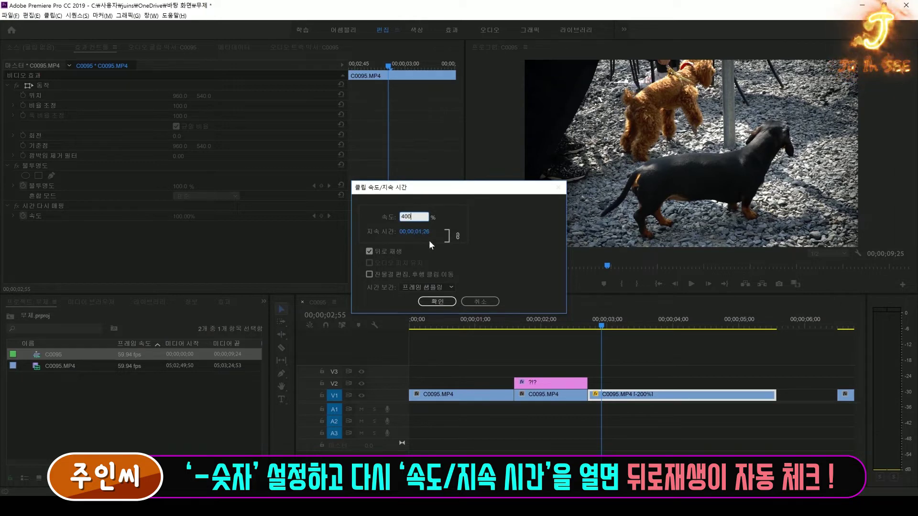
key(Return)
click(453, 326)
key(space)
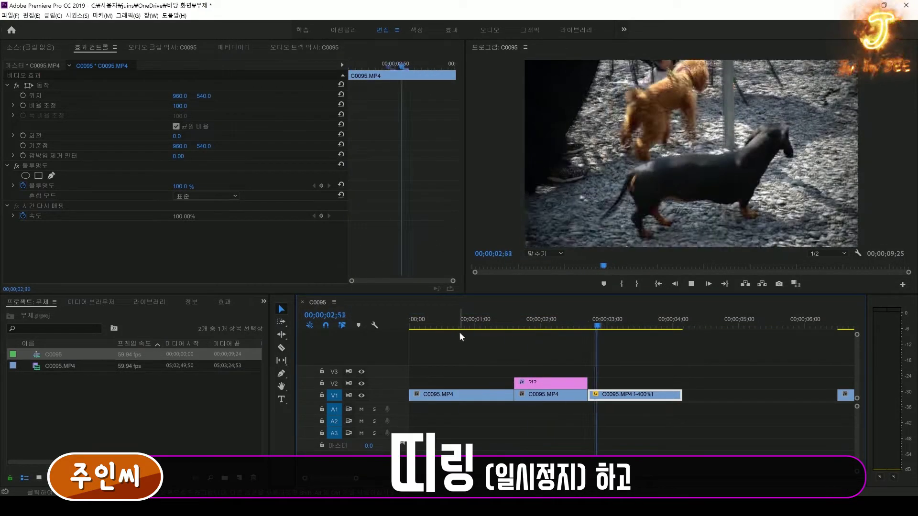
key(space)
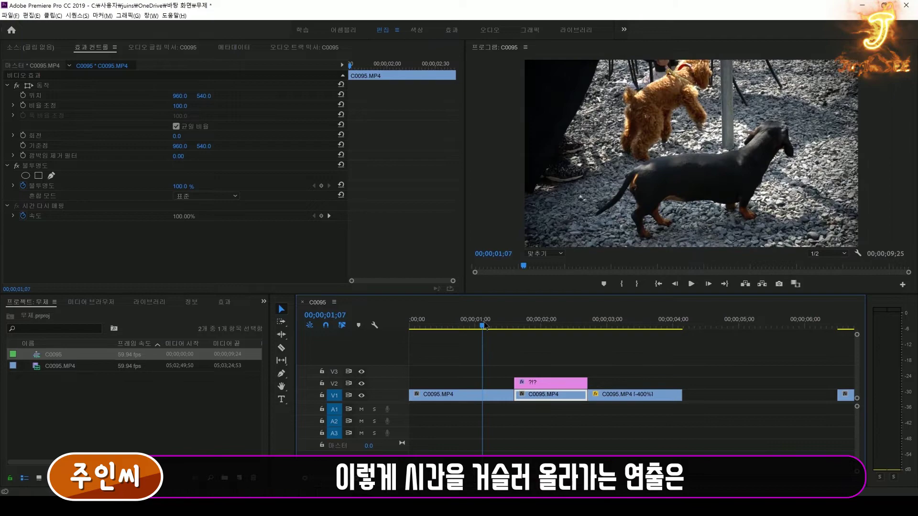
Select the "?!?" text clip and play the sequence from the first clip through the freeze frame.
drag(482, 345, 546, 382)
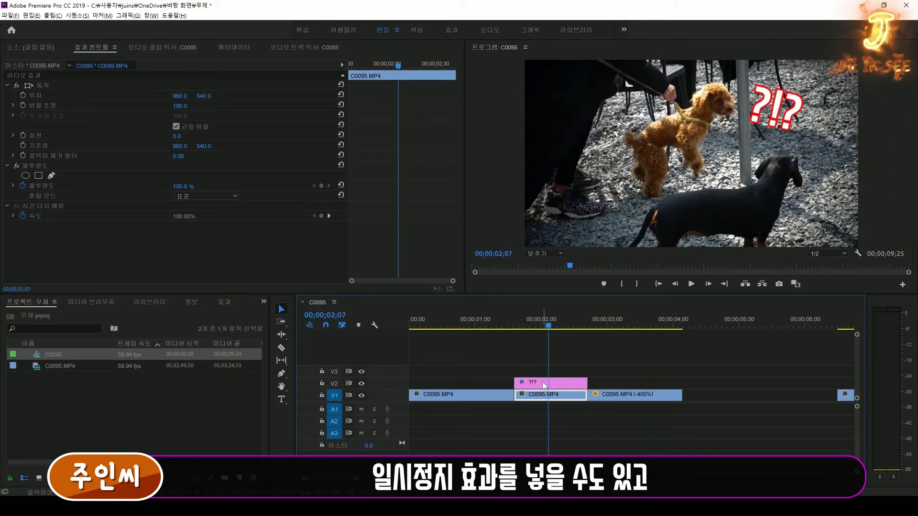
click(543, 385)
click(538, 397)
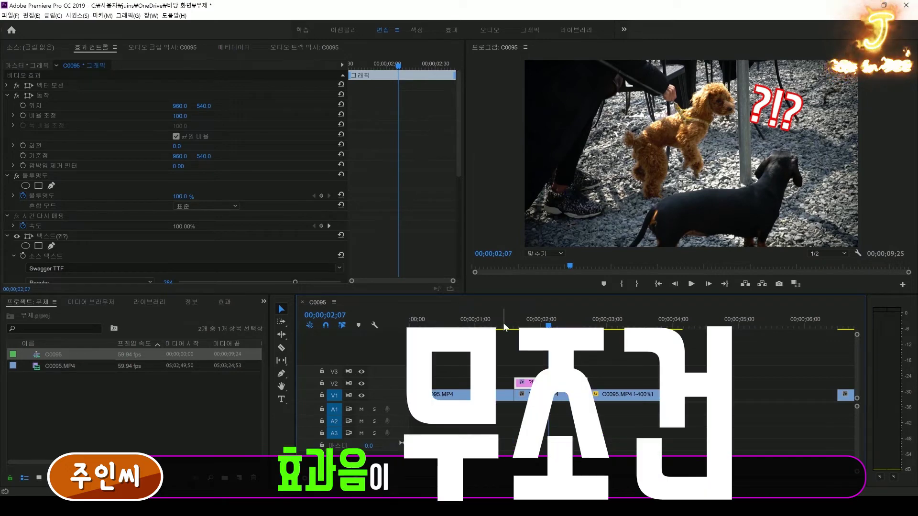
click(450, 325)
key(space)
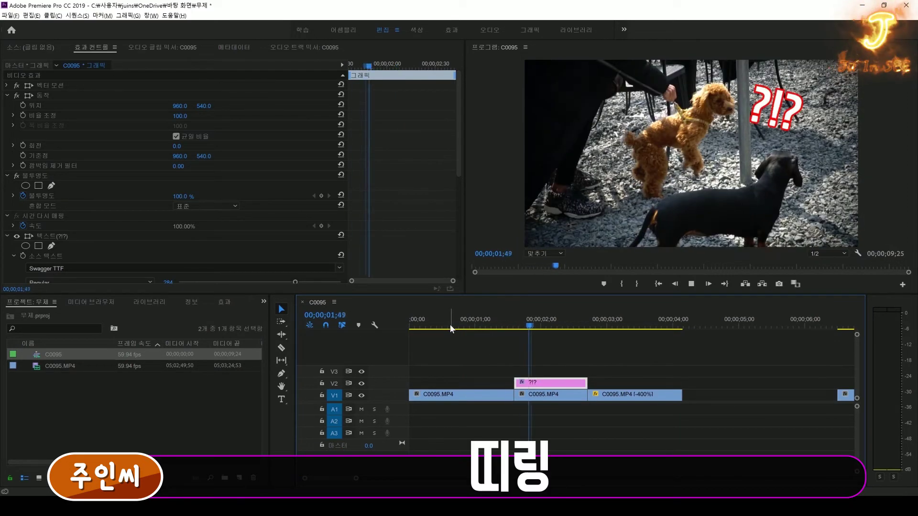
key(space)
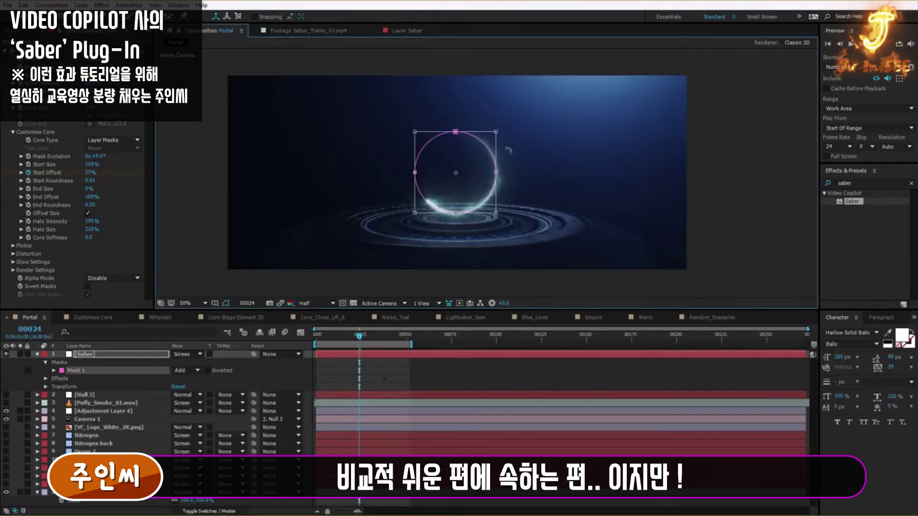
Switch to the Portal composition in After Effects, duplicate the Saber layer and apply the Default preset to the copy.
key(ctrl+d)
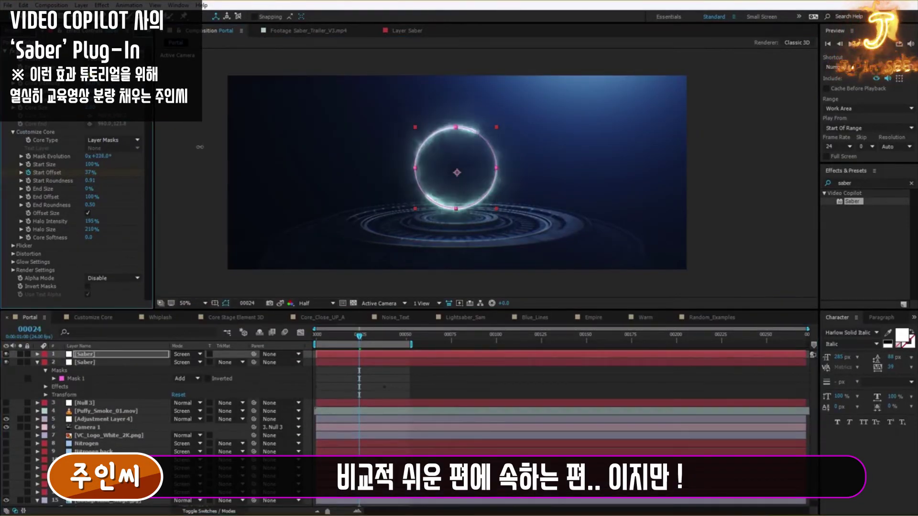
key(space)
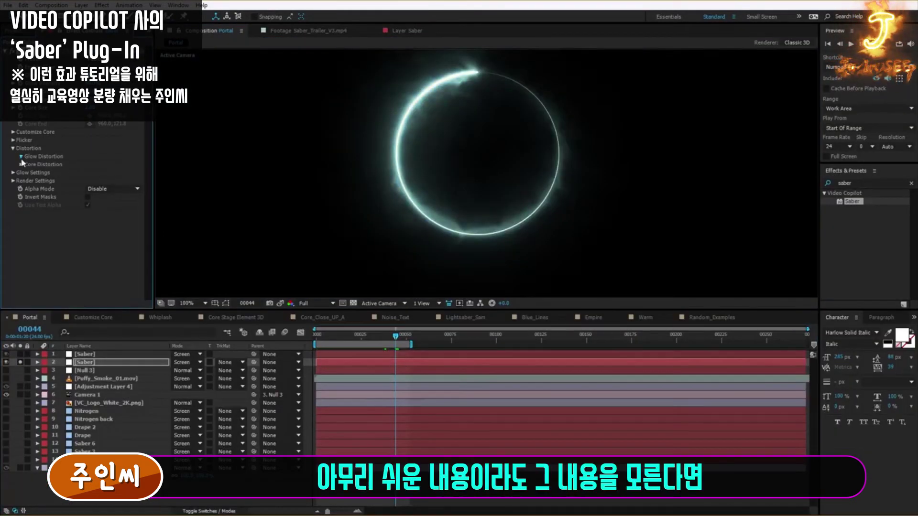
click(21, 156)
click(21, 164)
click(110, 59)
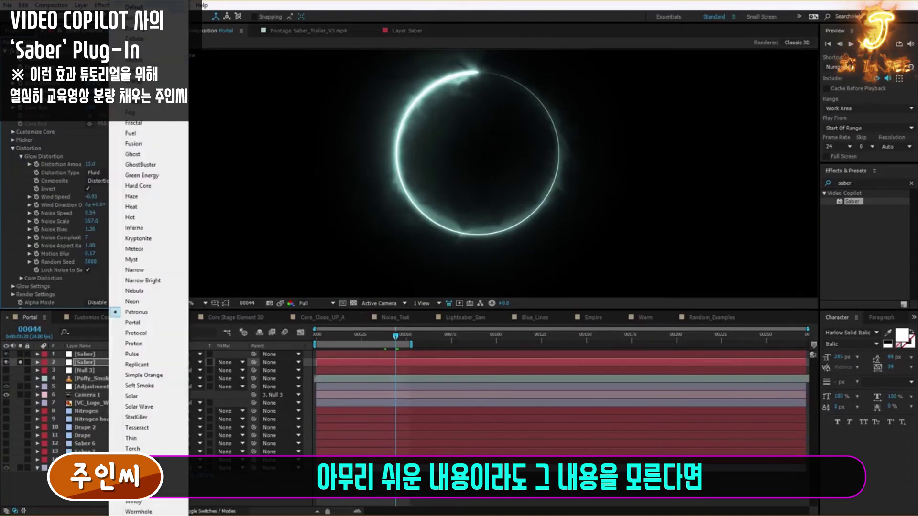
click(125, 5)
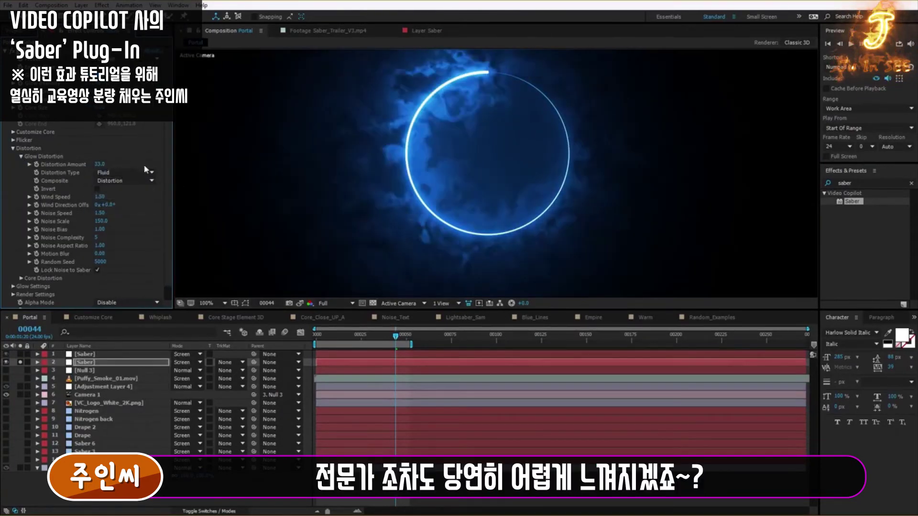
Set the Saber effect's Glow Distortion to the Multiply composite with a distortion amount of 91.
click(124, 172)
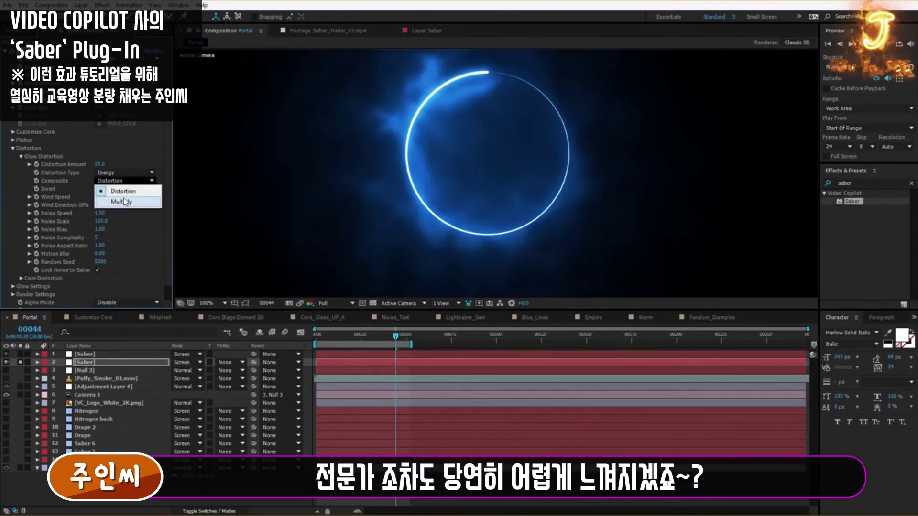
click(122, 201)
click(124, 181)
click(121, 208)
click(98, 189)
click(98, 189)
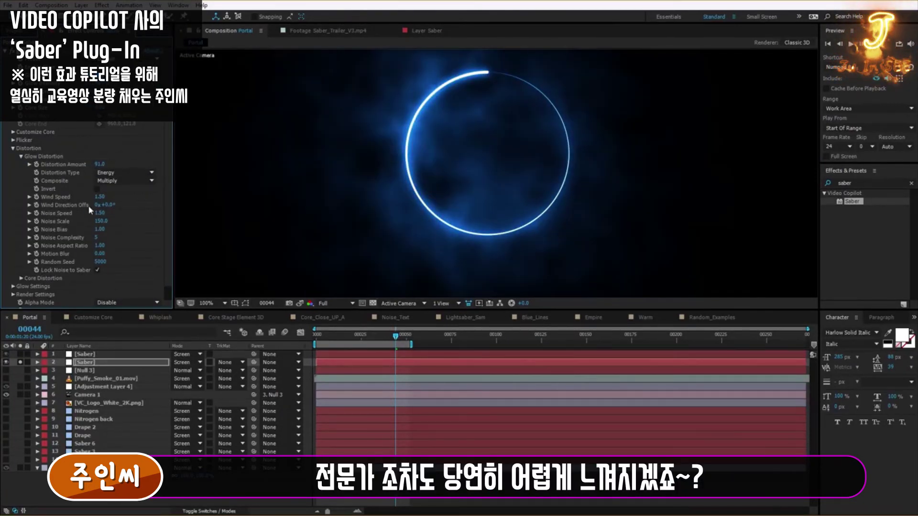
Add an Unsharp Mask with an amount of 169 to the second Saber layer and preview the animation.
drag(396, 338, 396, 338)
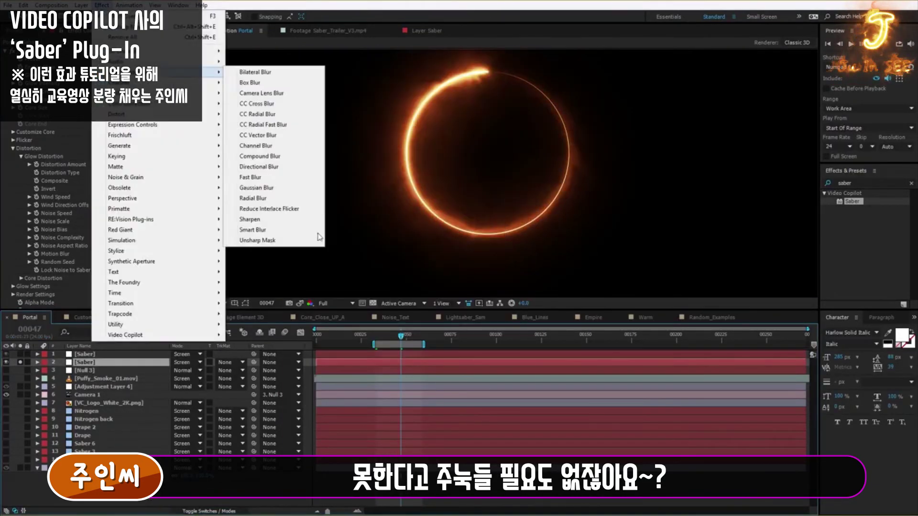
click(318, 415)
drag(99, 149, 276, 215)
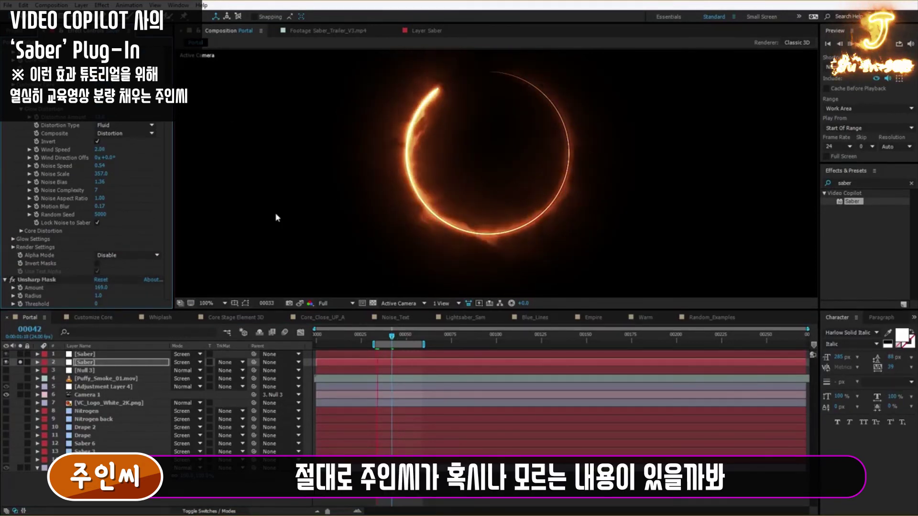
key(space)
Try a Glow Distortion motion blur of 0.31 on the Saber layer and undo the change.
drag(96, 208, 96, 208)
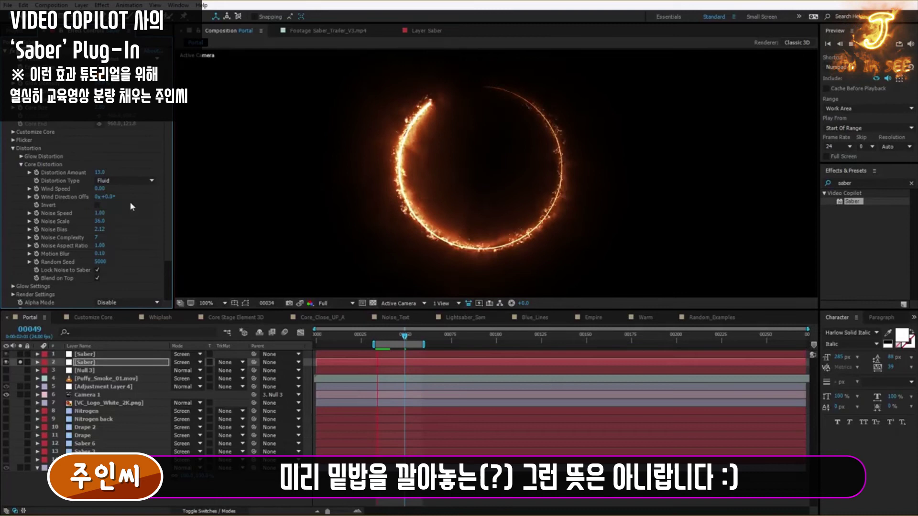
key(ctrl+z)
key(ctrl+z)
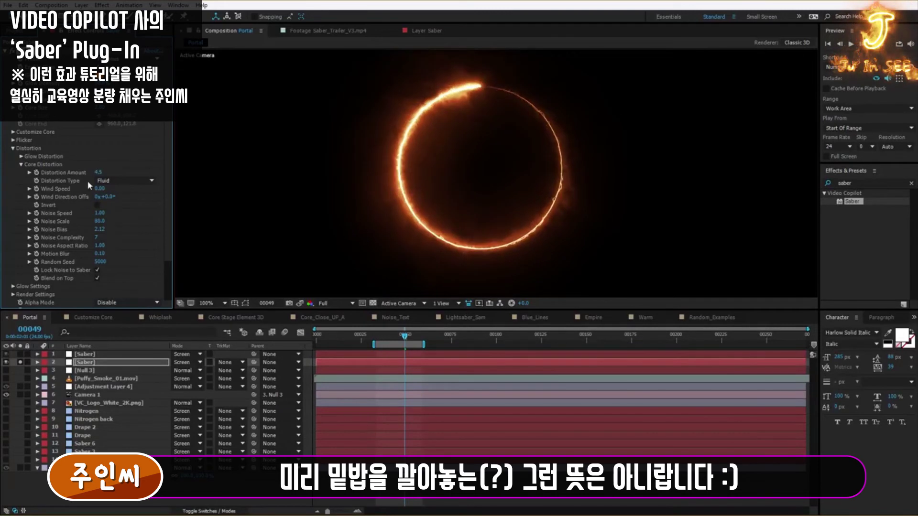
Try Enable Masks as the Saber effect's Alpha Mode, and switch it to Mask Glow.
scroll(124, 186, down, 3)
click(3, 276)
click(122, 256)
click(121, 264)
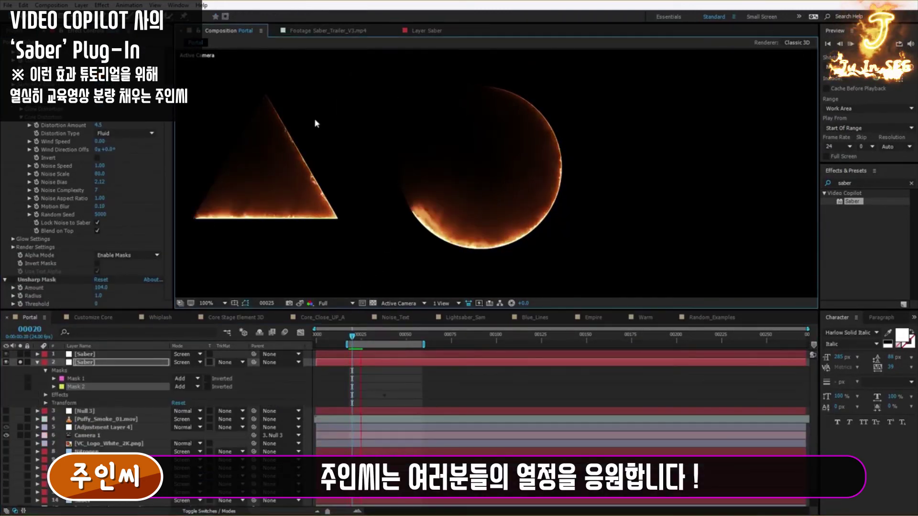
click(127, 255)
click(120, 283)
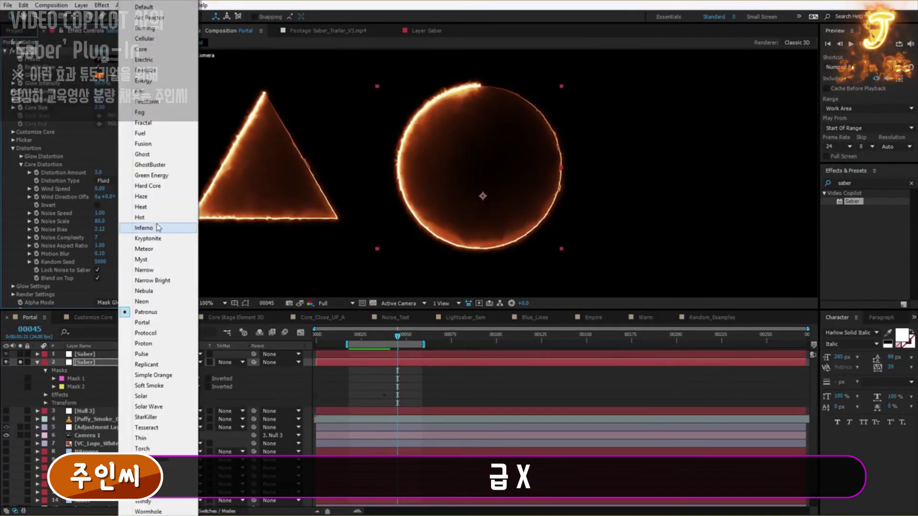
Remove both masks from the Saber layer and position the lower end of the straight Saber beam.
click(213, 165)
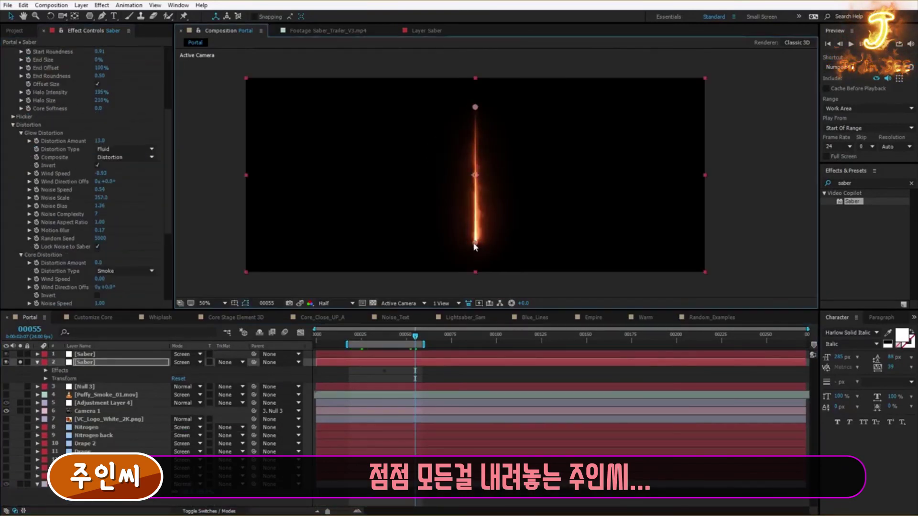
drag(476, 245, 403, 246)
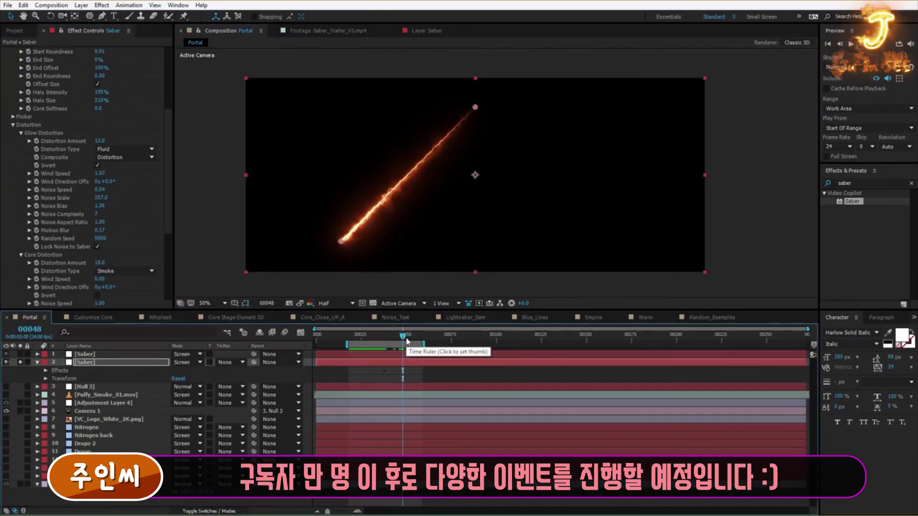
drag(377, 229, 436, 230)
Stretch the Saber beam's lower end toward the composition's lower-left corner and apply a blue electric-looking preset.
drag(101, 85, 144, 84)
drag(443, 225, 299, 238)
click(125, 59)
click(142, 18)
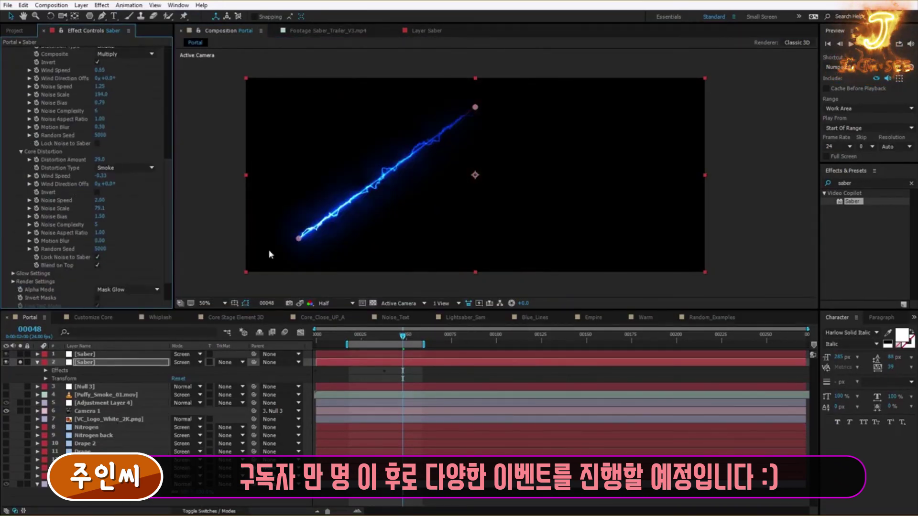